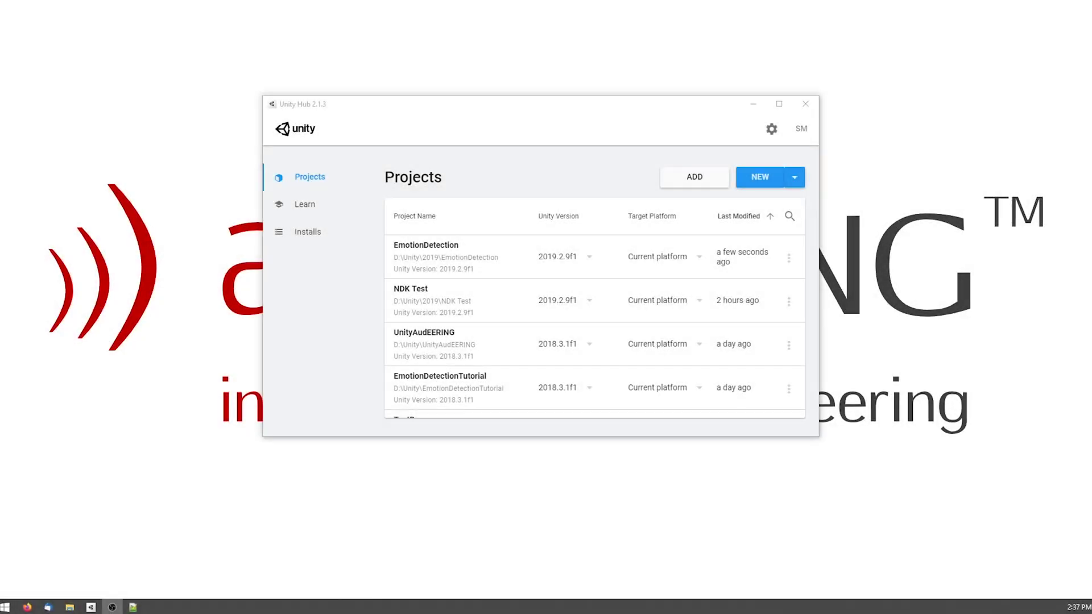
Step: Start a new 3D project with Unity 2019.2.9f1 and begin naming it EmotionDetectionTutorial
click(794, 181)
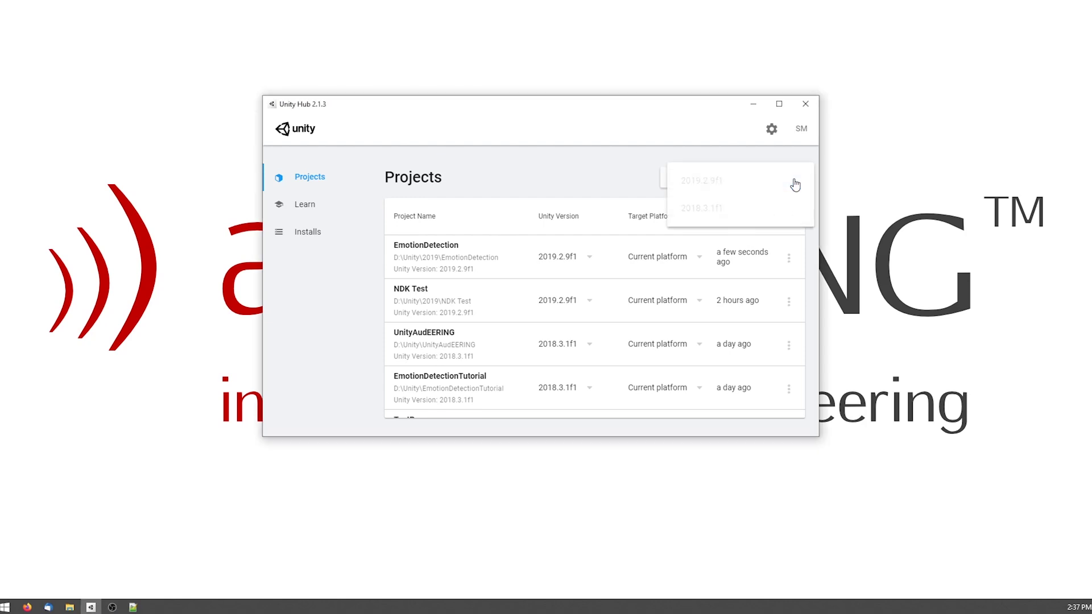
click(734, 185)
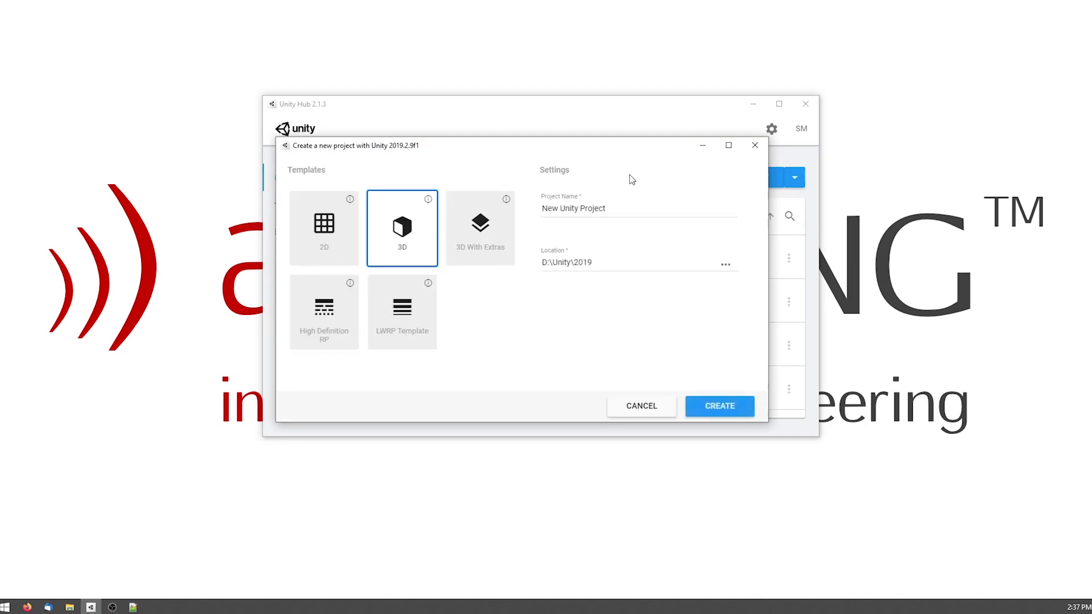
drag(641, 209, 454, 208)
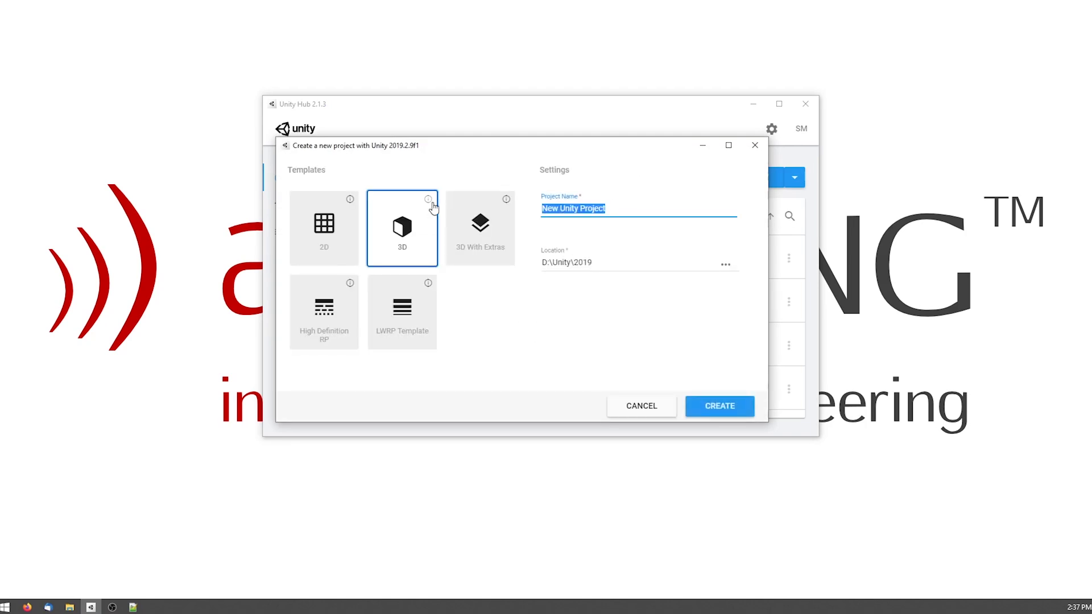
text(EmotionDete)
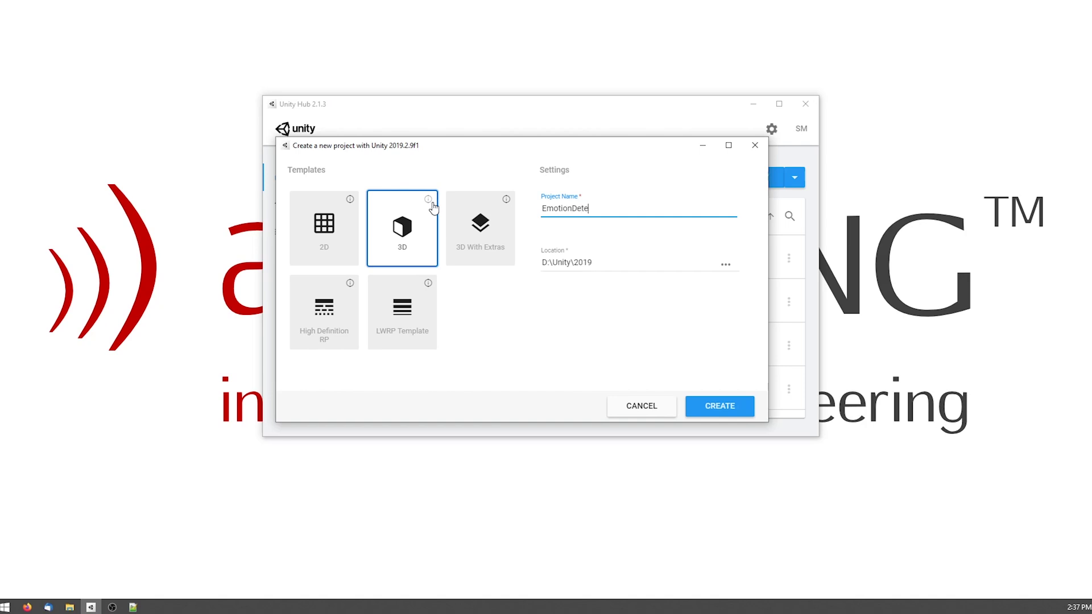
text(nTu)
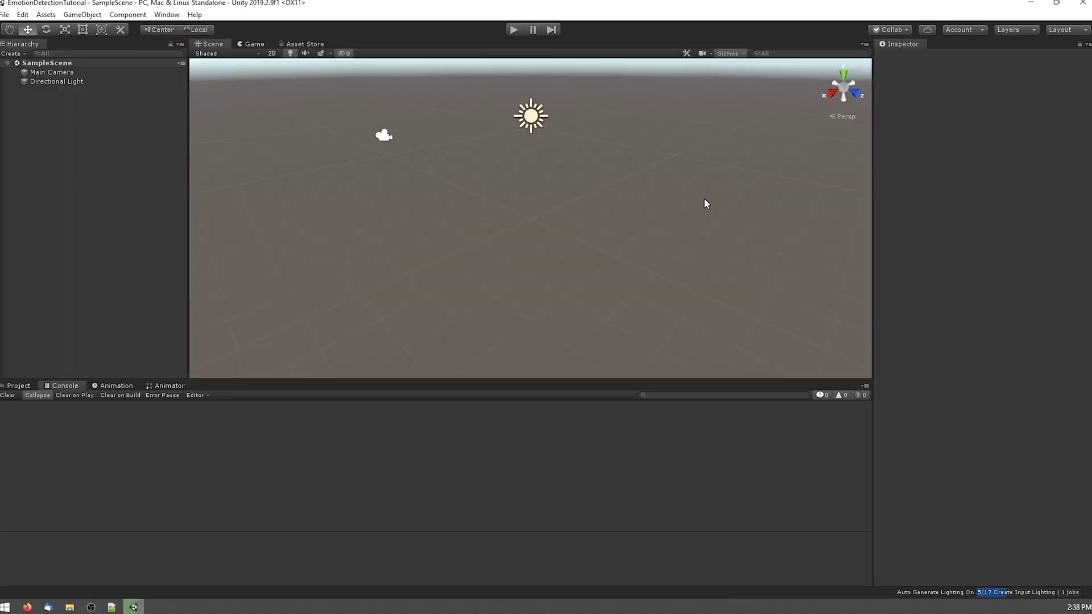
Step: Arrange the entertAIn folder window beside the editor's Assets panel while the first folders import
click(69, 607)
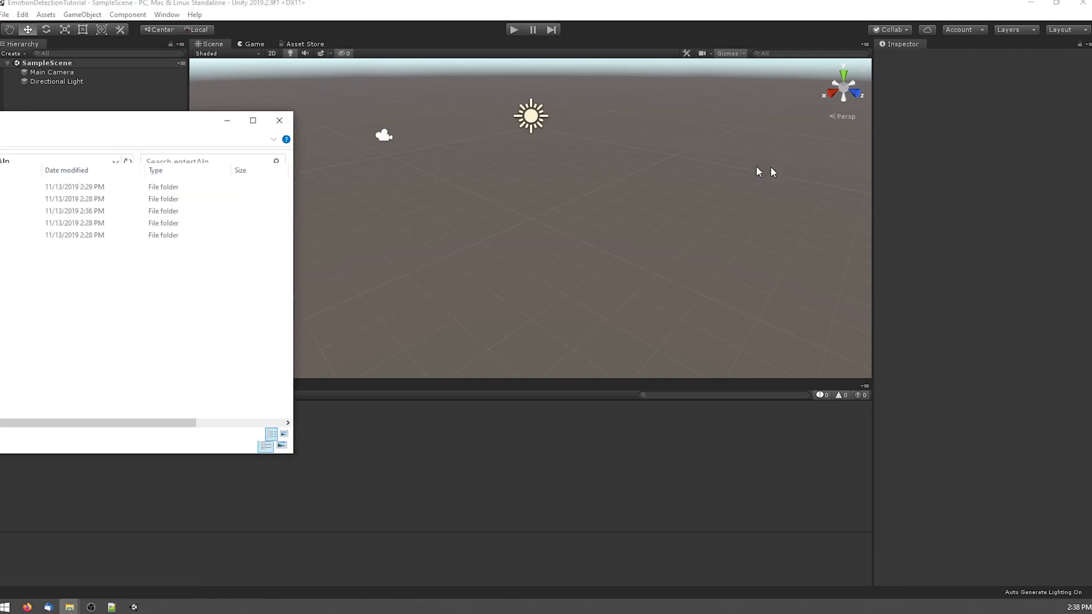
drag(87, 117, 616, 187)
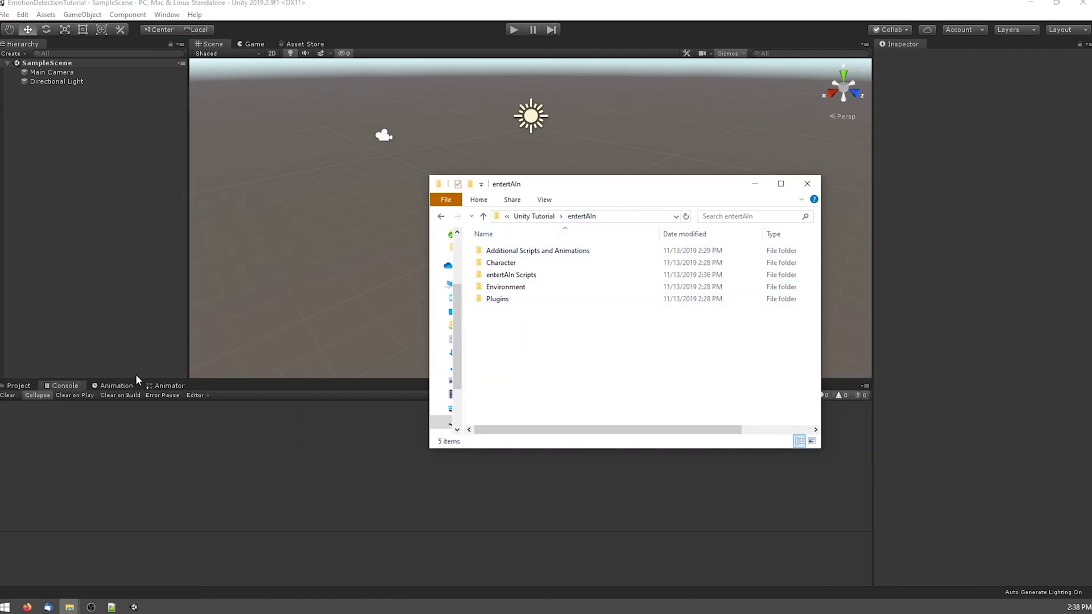
click(18, 385)
key(alt+Tab)
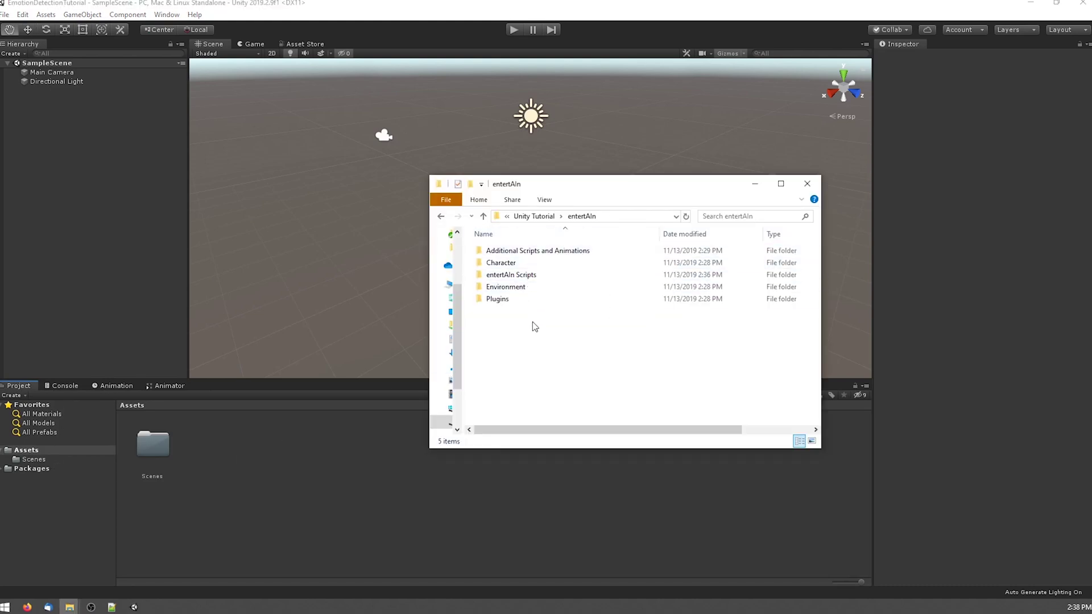
key(alt+Tab)
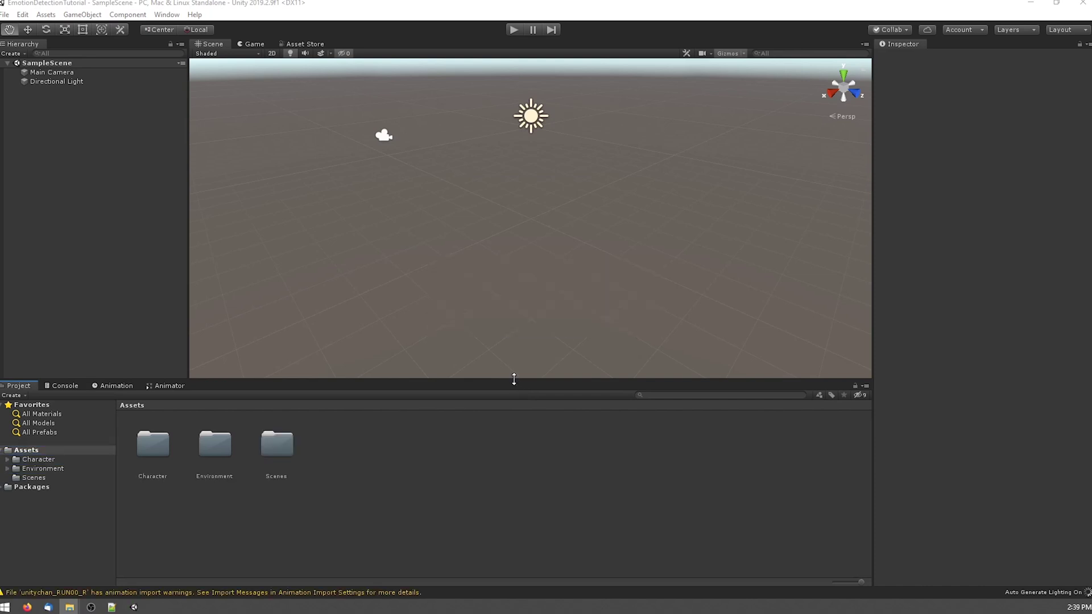
key(alt+Tab)
Step: Copy Plugins, entertAIn Scripts and Additional Scripts and Animations into Assets, then open Additional Scripts
click(519, 298)
ctrl+click(517, 275)
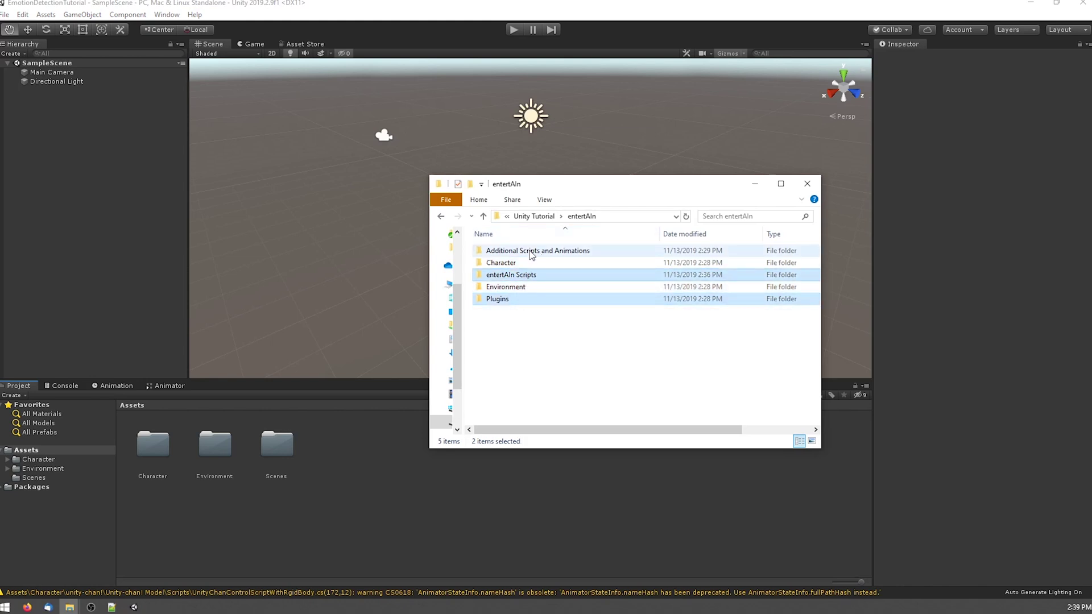
ctrl+click(531, 253)
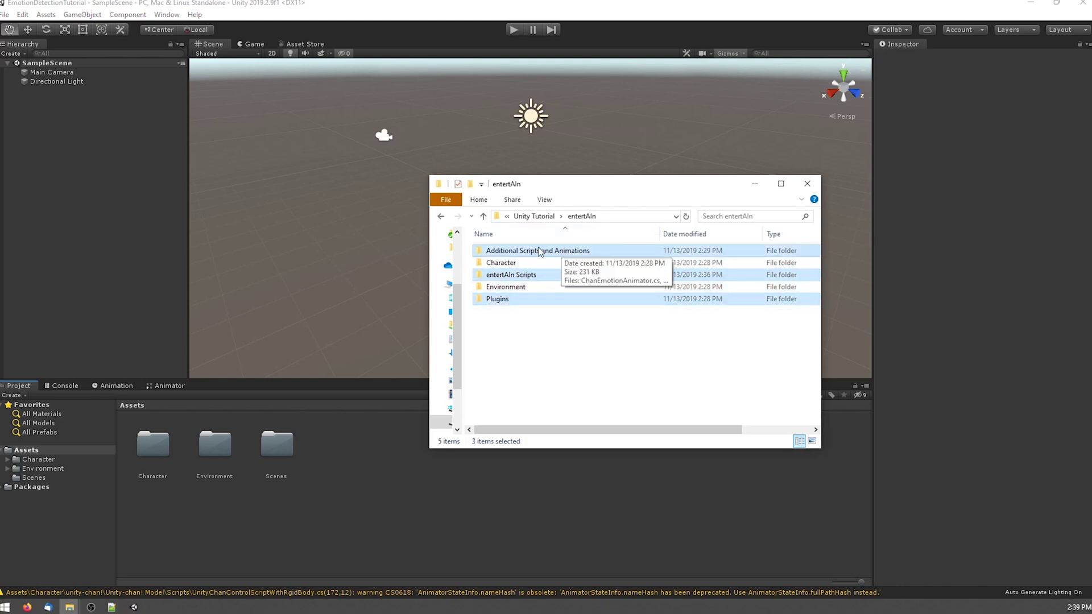
drag(539, 252, 30, 449)
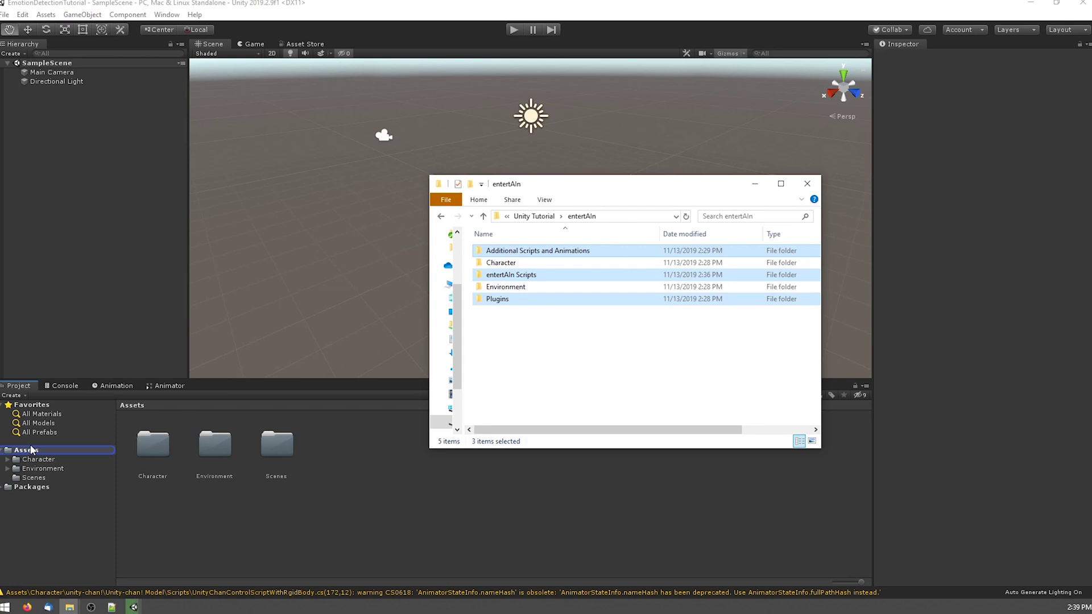
click(755, 186)
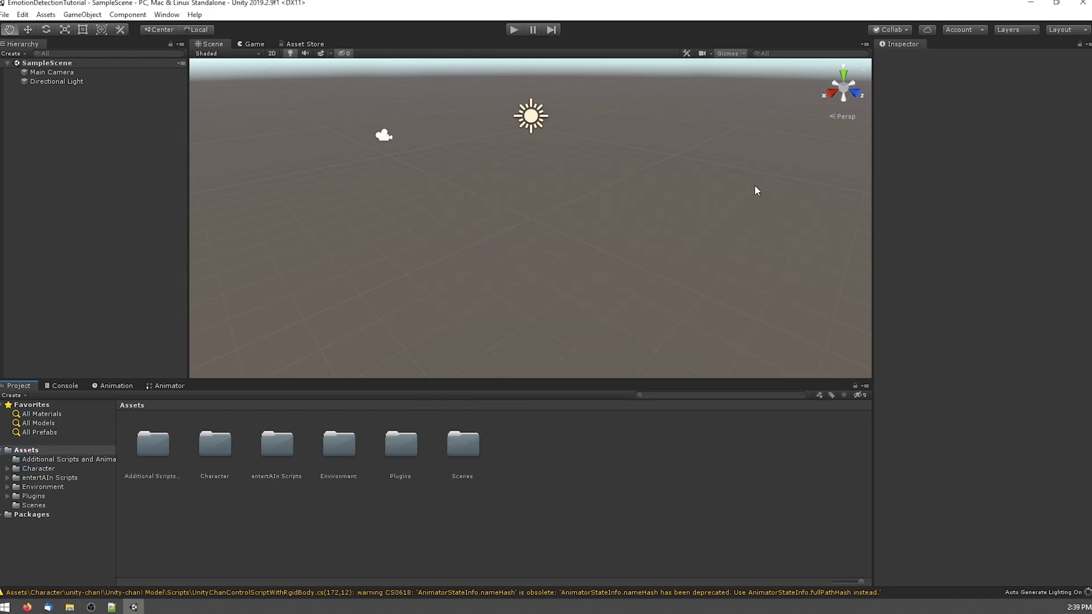
click(54, 459)
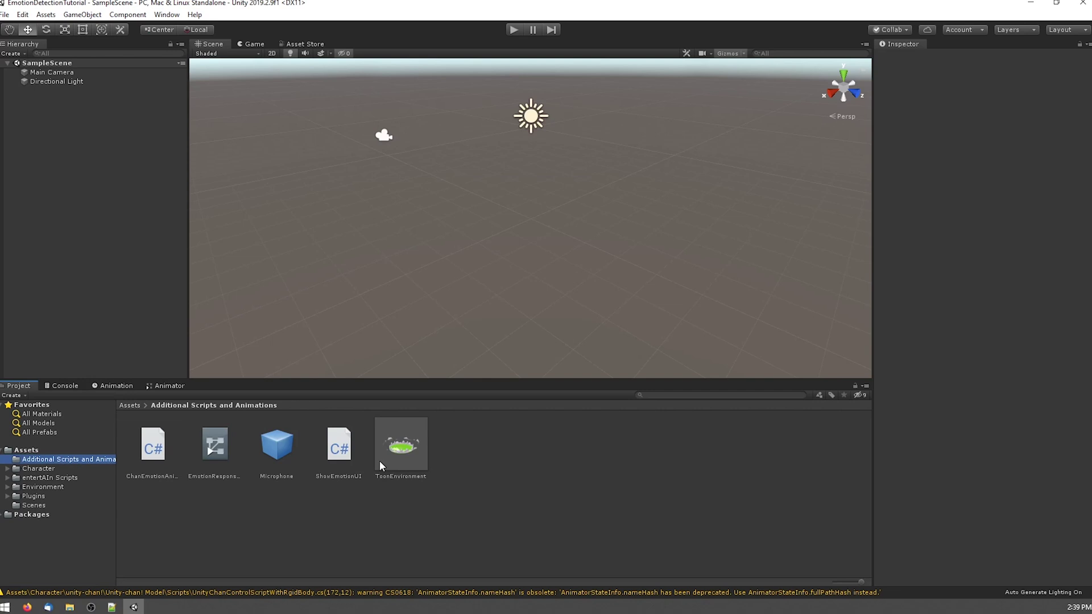
Step: Place the ToonEnvironment at position 0 and the unitychan prefab at the scene centre
drag(380, 460, 489, 215)
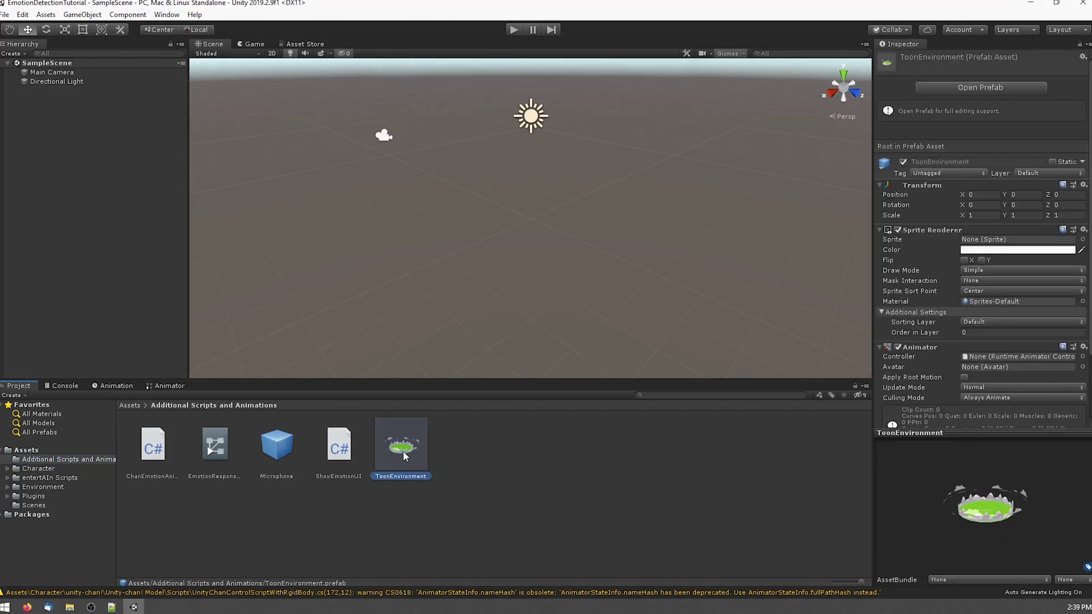
text(0)
key(Tab)
text(0)
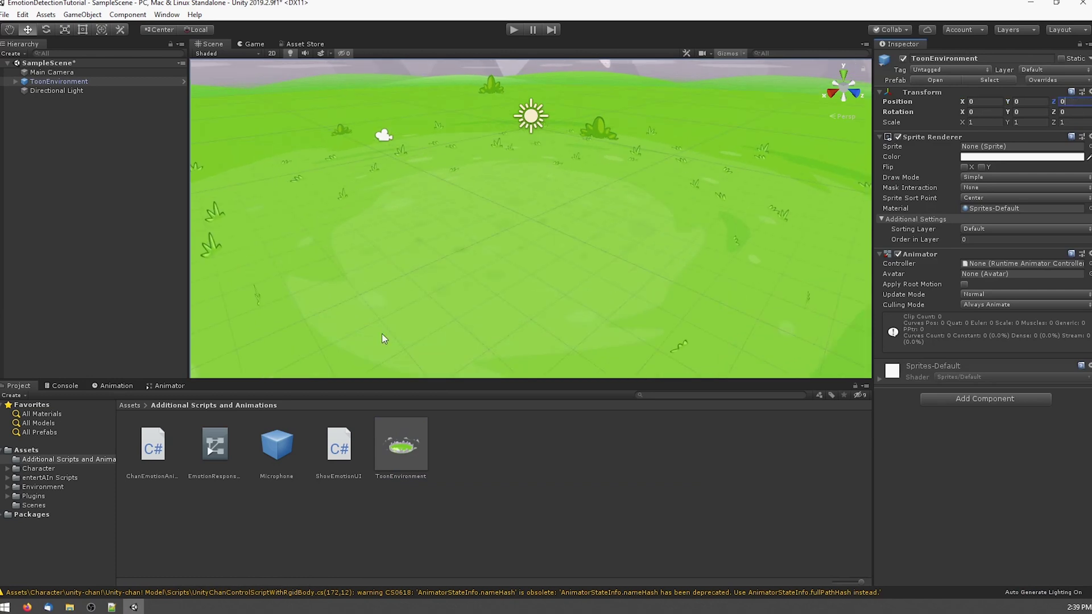
click(18, 471)
double_click(155, 445)
double_click(408, 446)
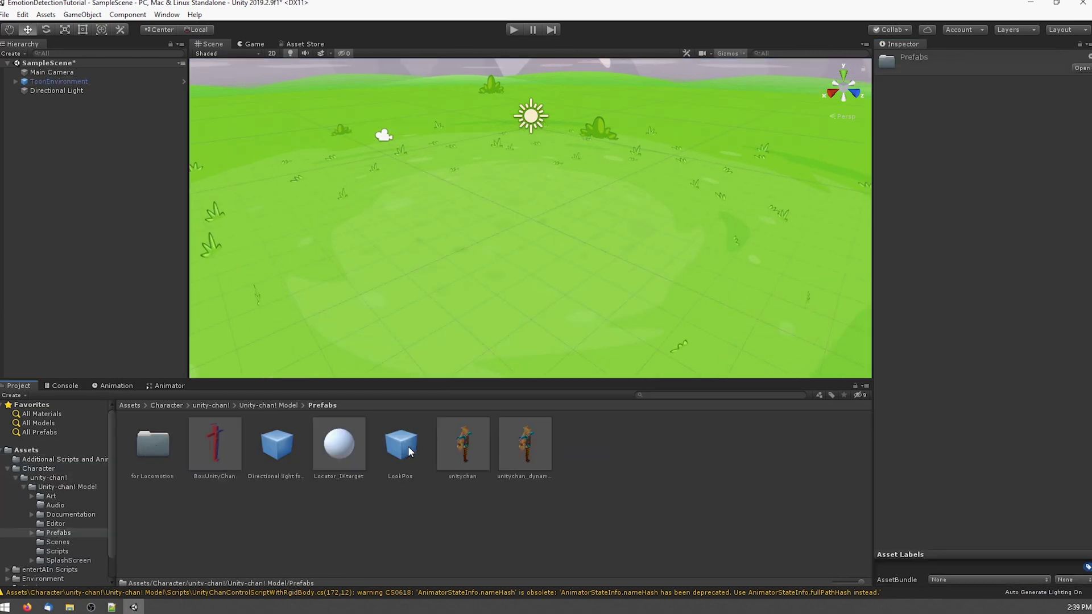
click(466, 452)
drag(465, 453, 523, 187)
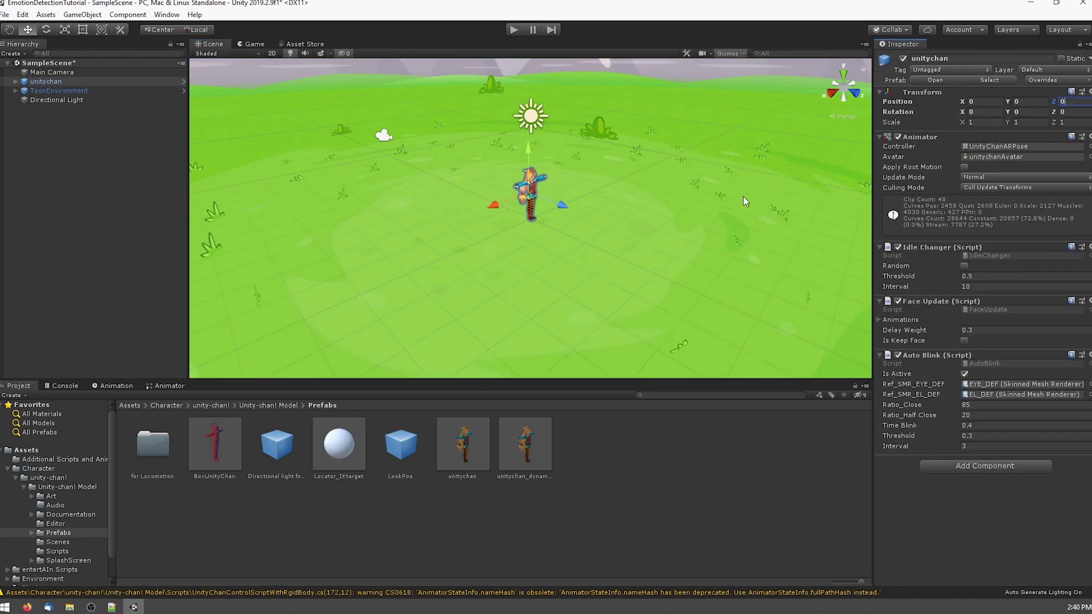
mouse_move(513, 242)
alt+mouse_down()
mouse_move(573, 171)
mouse_move(639, 217)
mouse_move(592, 243)
alt+mouse_up()
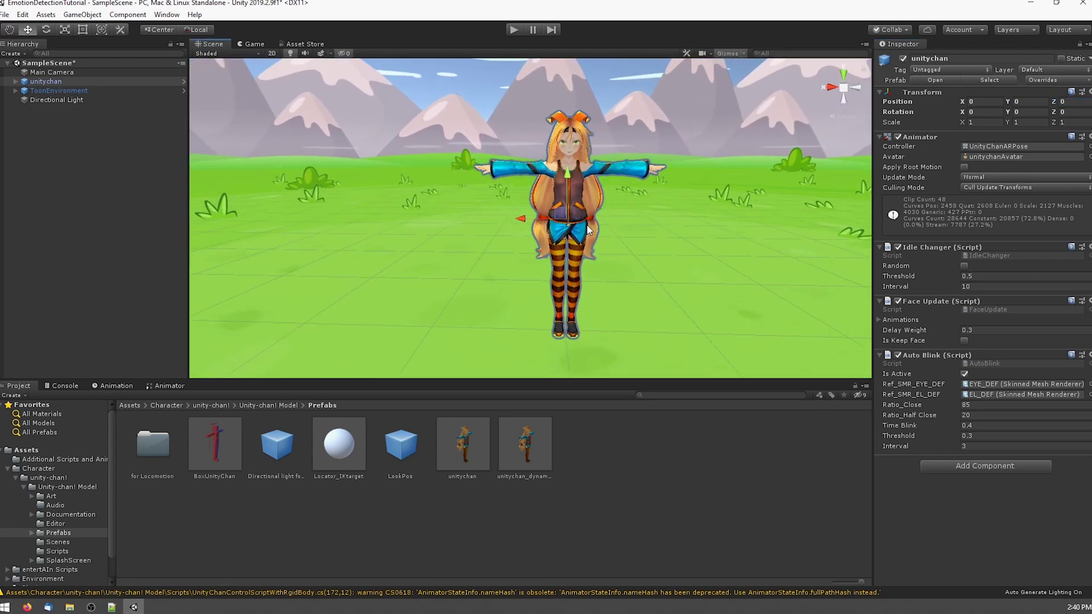
Step: Add the Microphone prefab, attach the SensAI script to it, and open SensAI in Visual Studio
drag(100, 188, 100, 187)
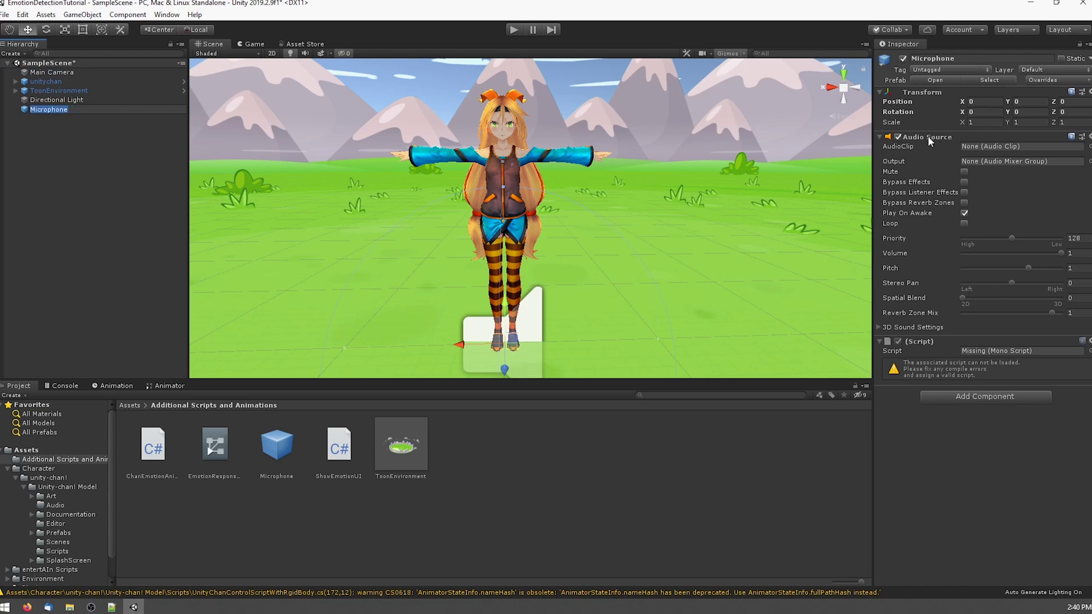
click(8, 469)
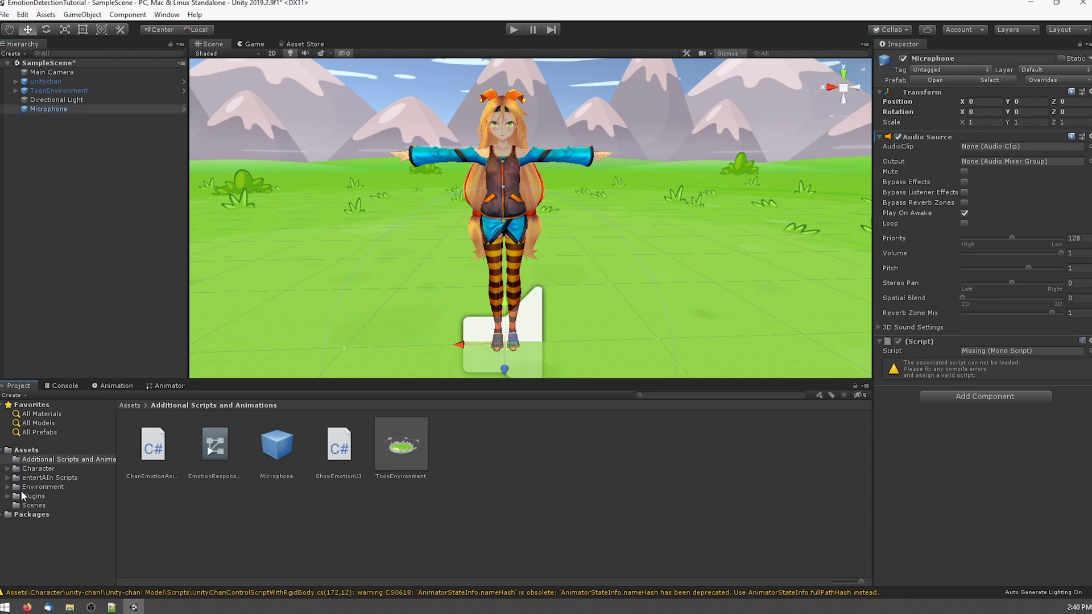
click(29, 478)
mouse_move(339, 446)
mouse_down()
mouse_move(731, 378)
mouse_move(991, 351)
mouse_up()
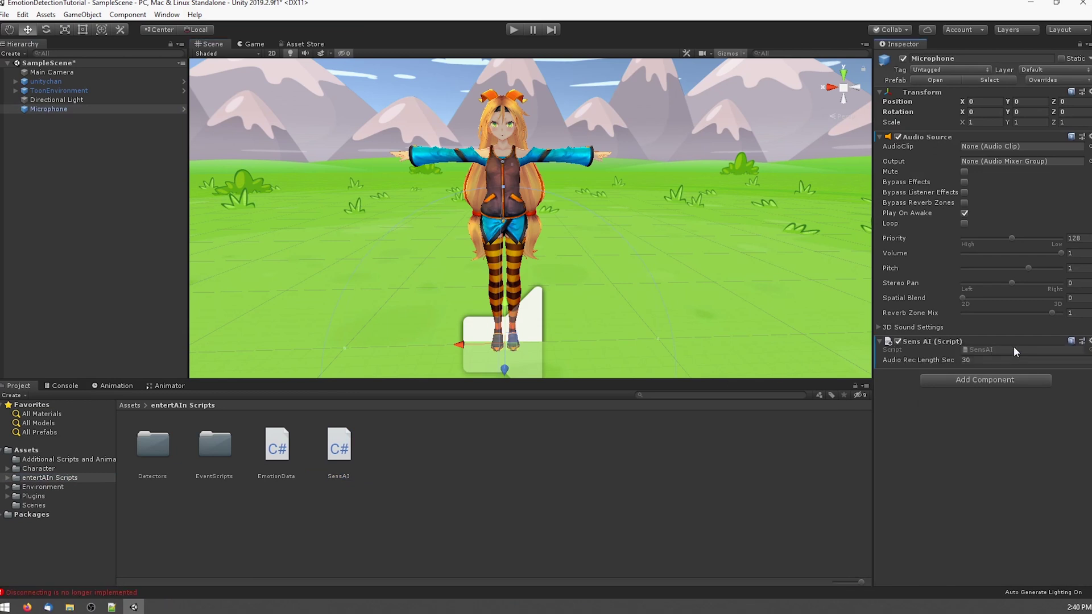
double_click(339, 447)
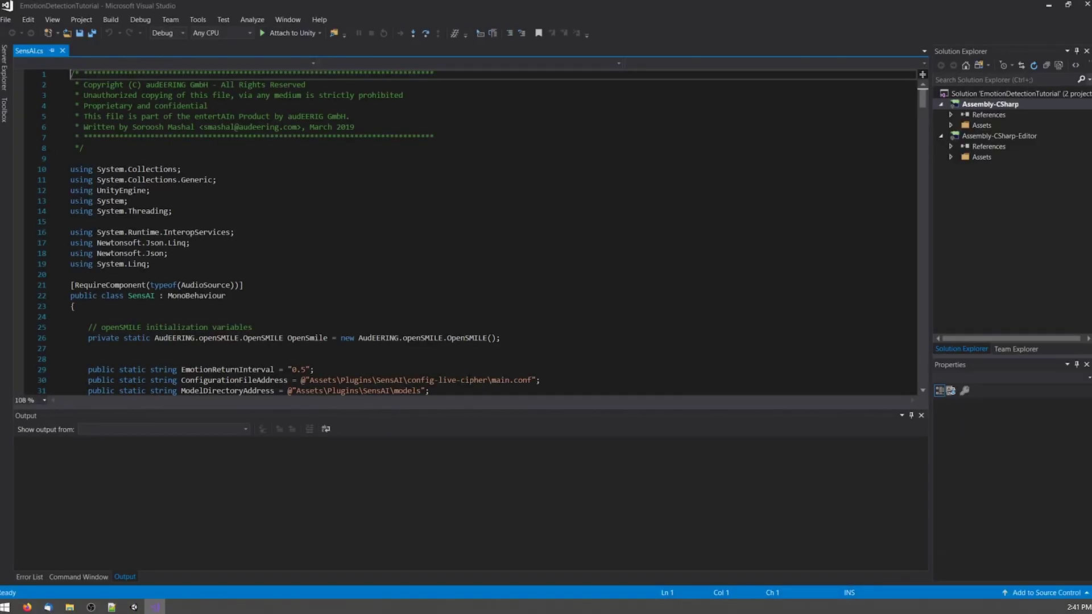
Step: Review the top of SensAI.cs, highlighting the SetEmotion call inside Update
scroll(392, 280, down, 2)
scroll(392, 280, down, 9)
scroll(285, 207, up, 3)
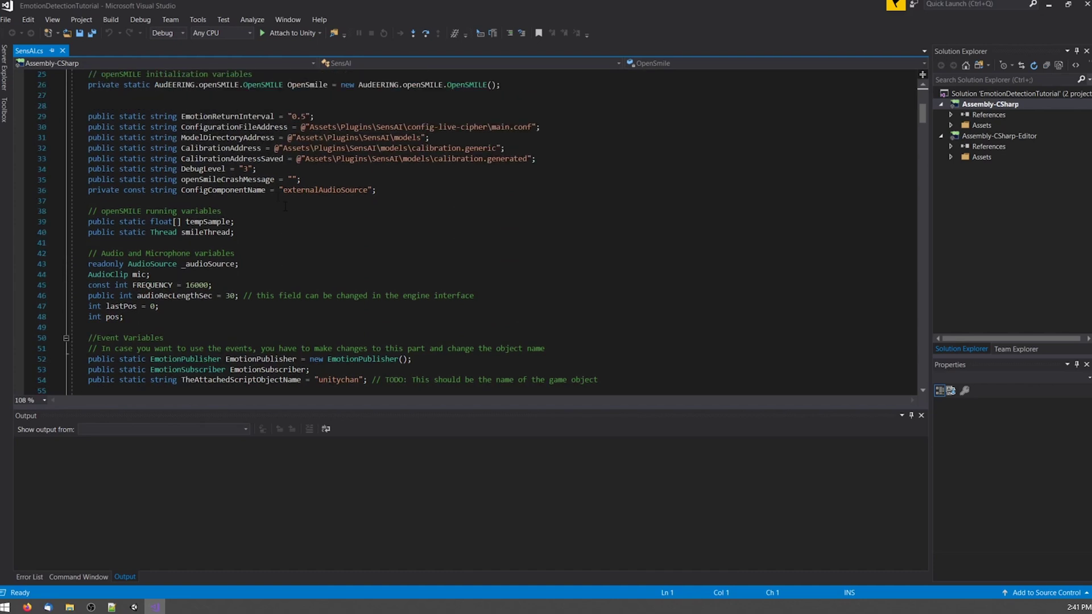
drag(313, 117, 85, 116)
scroll(170, 227, down, 12)
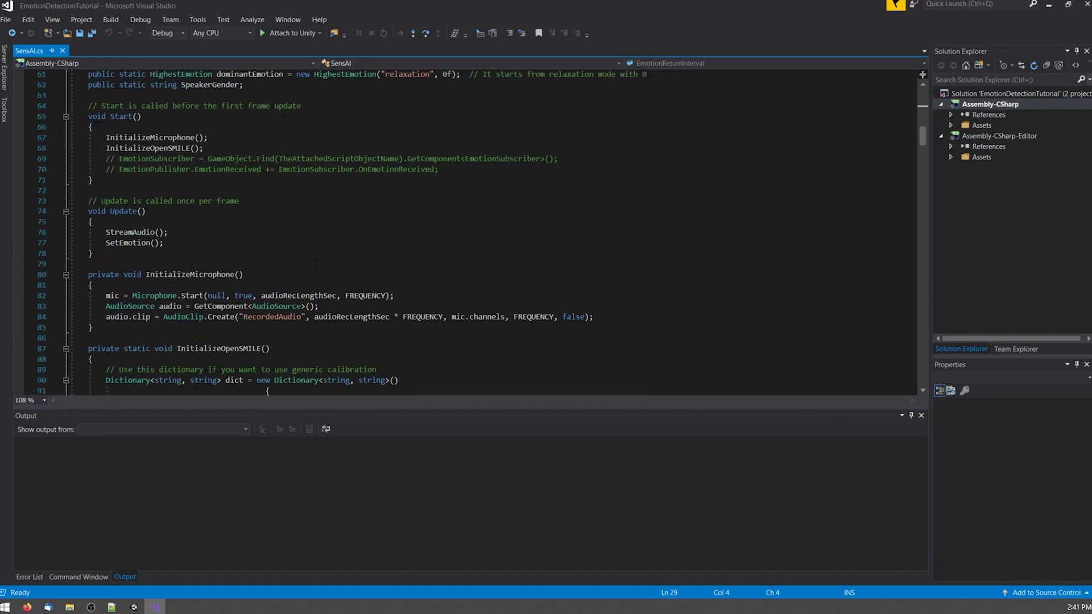
mouse_move(168, 232)
mouse_down()
mouse_move(71, 232)
mouse_move(71, 243)
mouse_up()
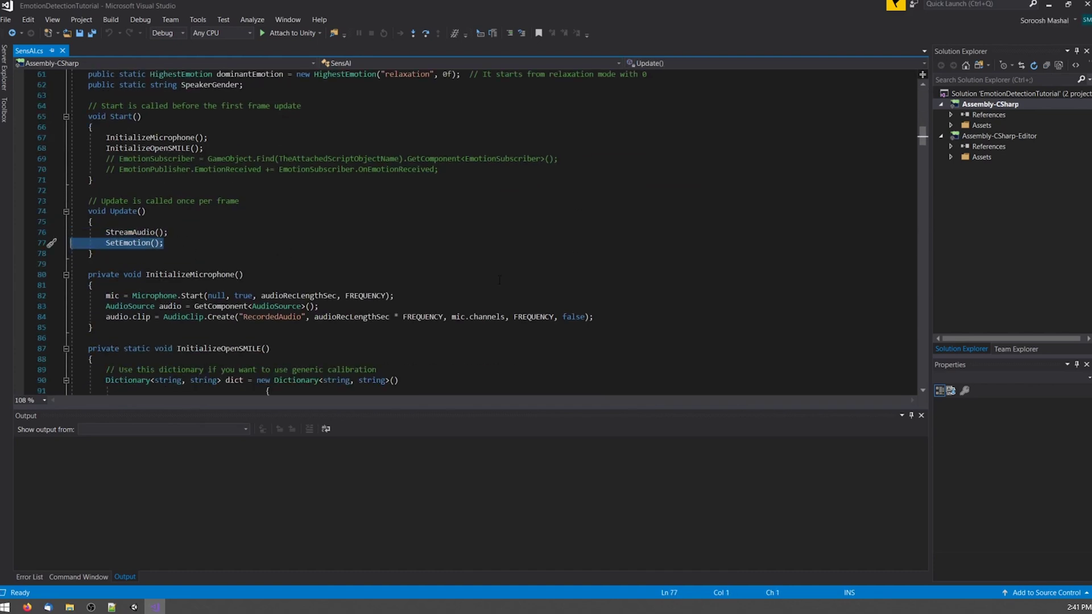
Step: Scroll down to the SetEmotion method and highlight its uses of ResultJsonData
scroll(466, 280, down, 1)
scroll(467, 280, down, 8)
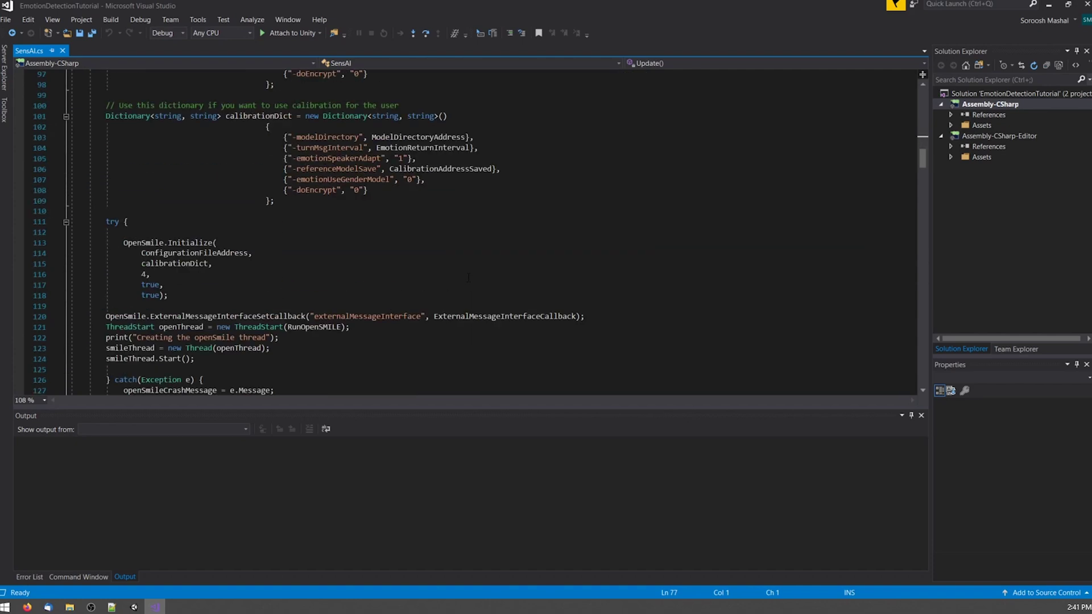
scroll(342, 256, down, 8)
scroll(170, 221, down, 2)
click(170, 221)
drag(188, 242, 123, 242)
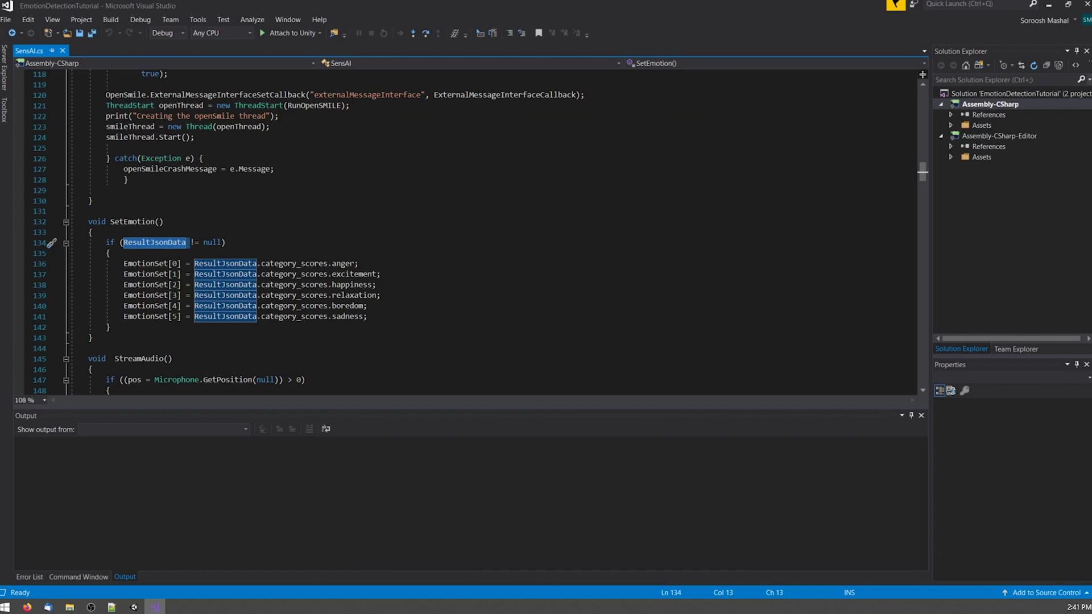
Step: Add ChanEmotionAnimator from Additional Scripts and Animations to unitychan, after collapsing its existing script components
key(alt+Tab)
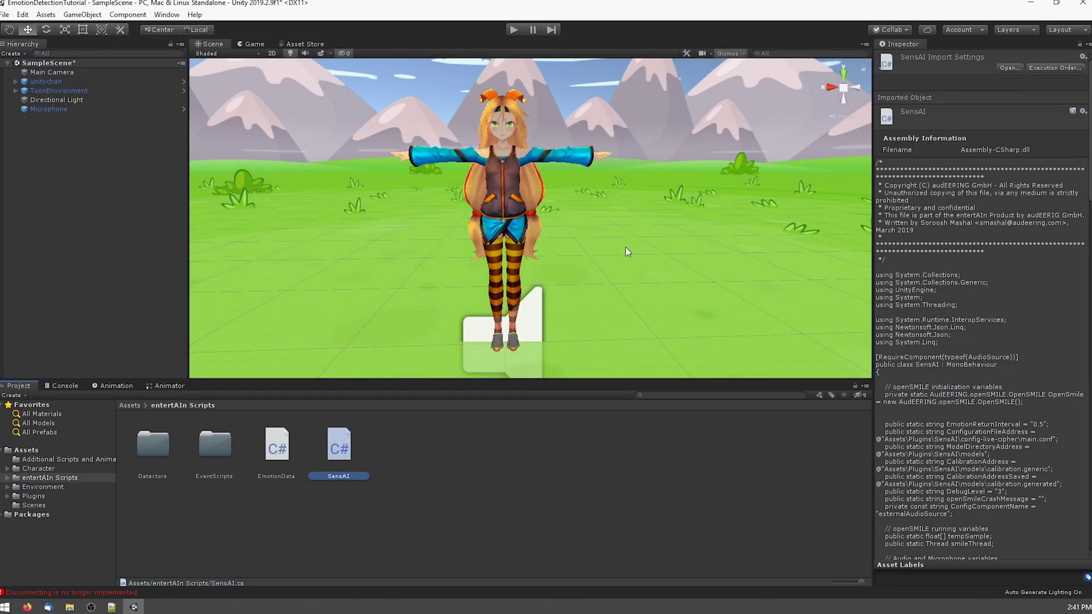
click(54, 460)
click(158, 448)
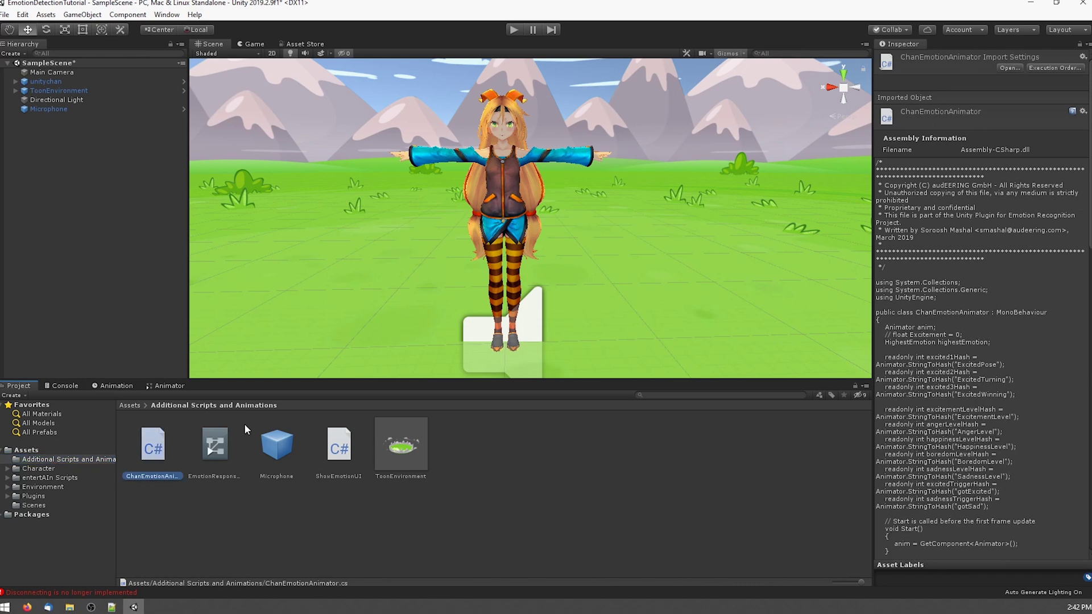
click(51, 83)
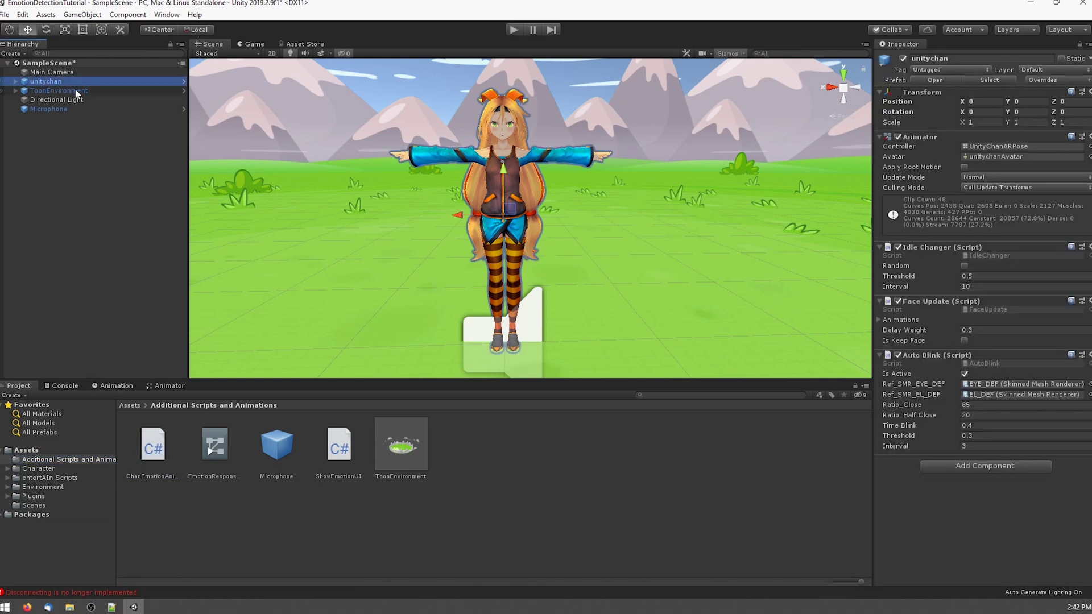
click(911, 301)
click(903, 248)
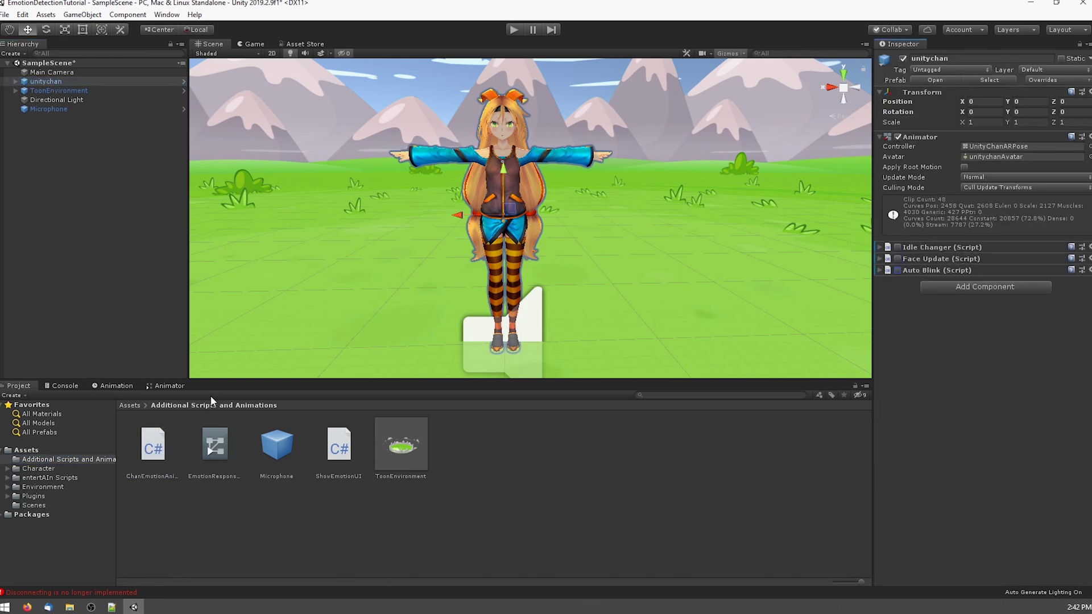
drag(152, 448, 926, 350)
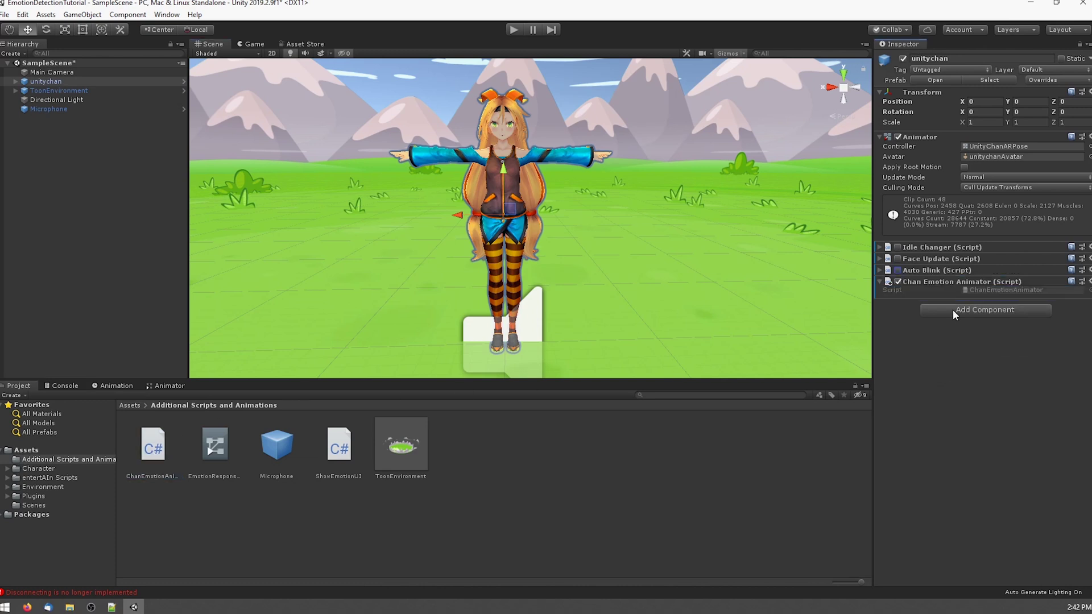
double_click(215, 444)
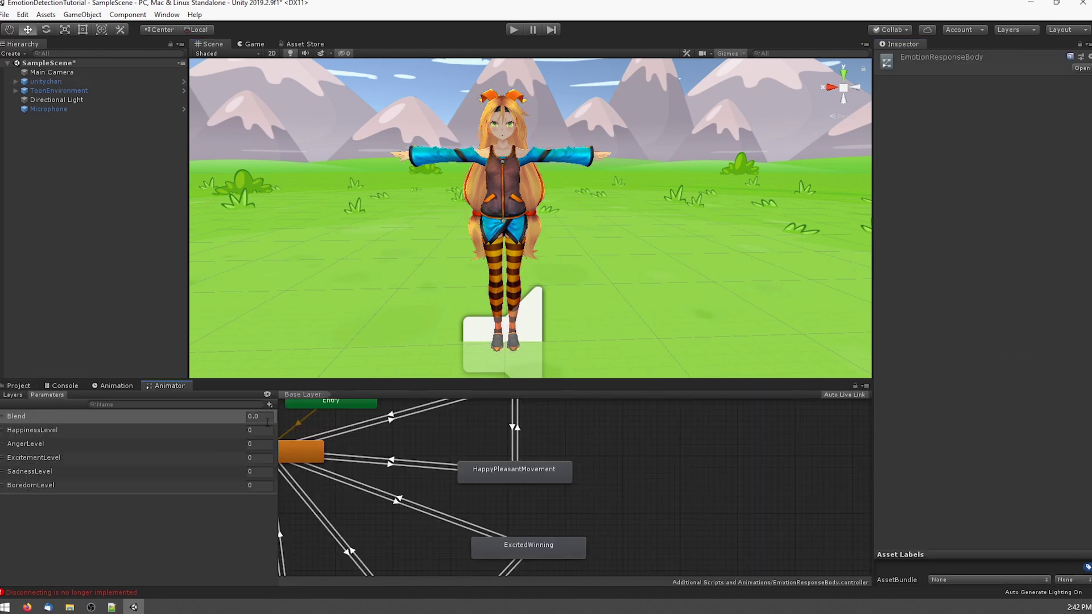
scroll(582, 443, down, 3)
scroll(616, 446, down, 2)
scroll(575, 447, up, 5)
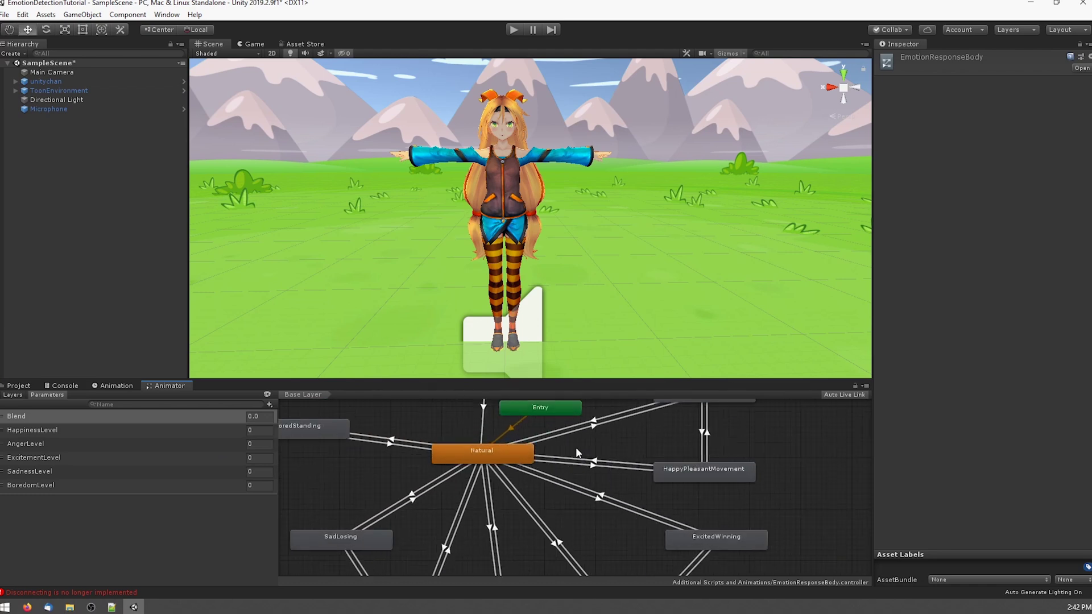
click(530, 502)
scroll(561, 517, down, 3)
scroll(625, 489, up, 2)
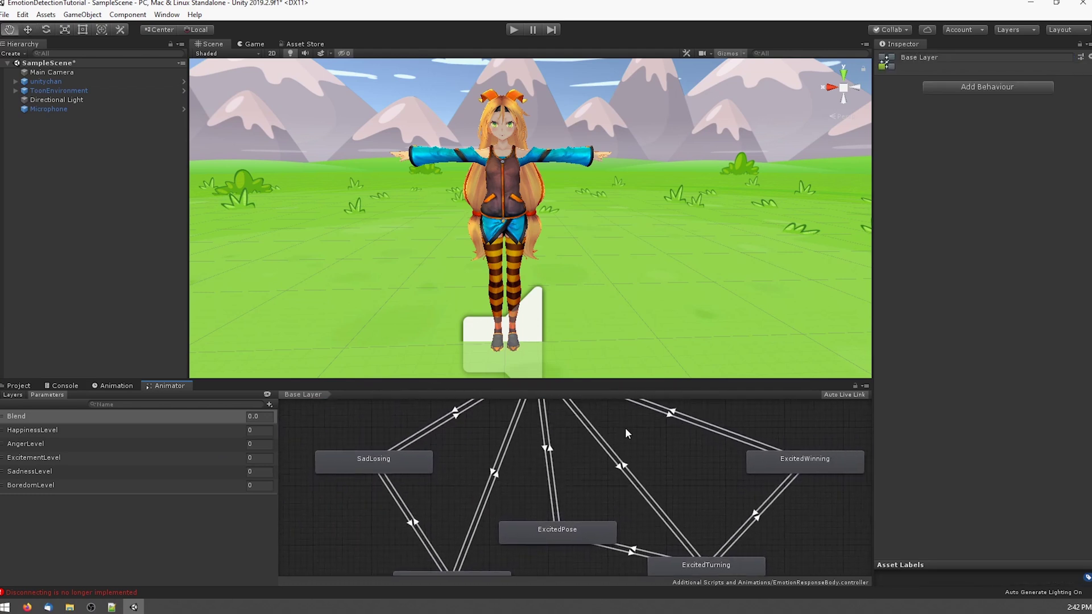
scroll(664, 558, up, 2)
scroll(676, 540, down, 2)
scroll(575, 452, up, 1)
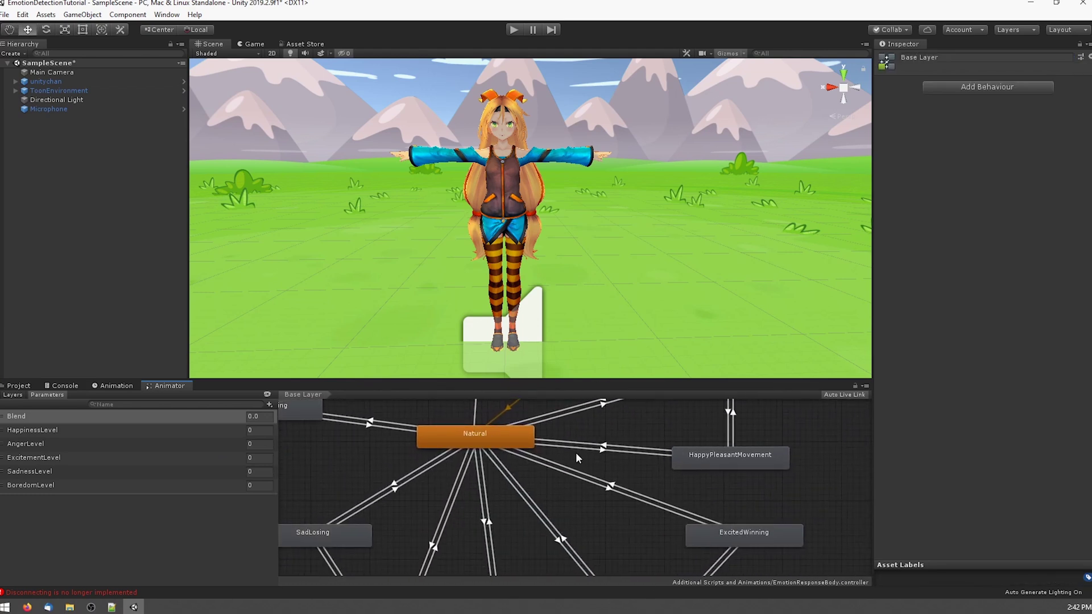
scroll(449, 479, up, 1)
middle_drag(449, 482, 479, 459)
click(466, 433)
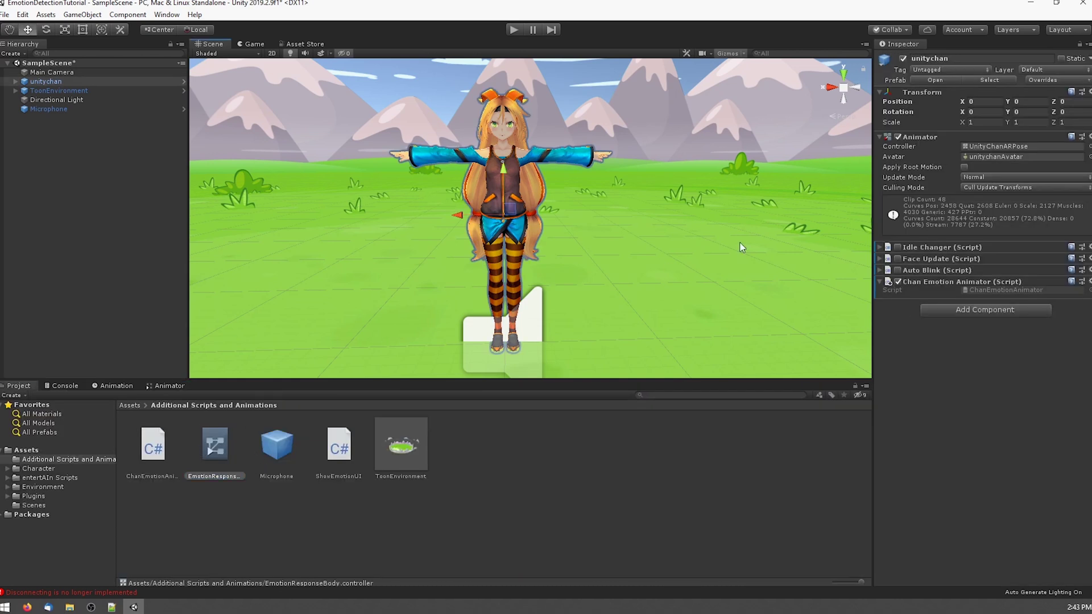
Step: Replace UnityChanARPose with EmotionResponseBody as unitychan's Animator Controller and enter Play mode
drag(741, 247, 980, 146)
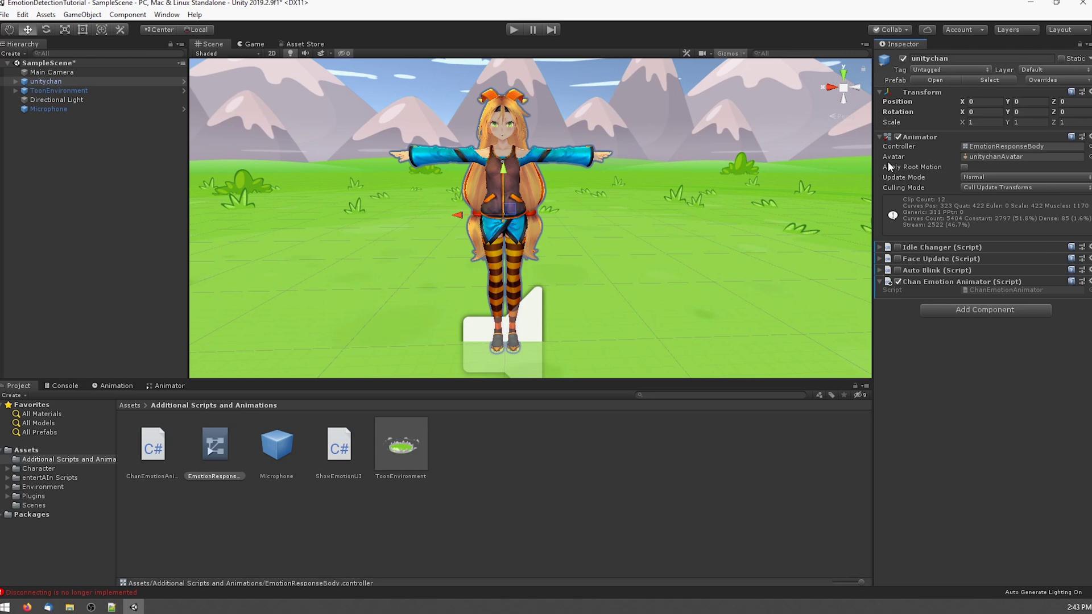
click(513, 29)
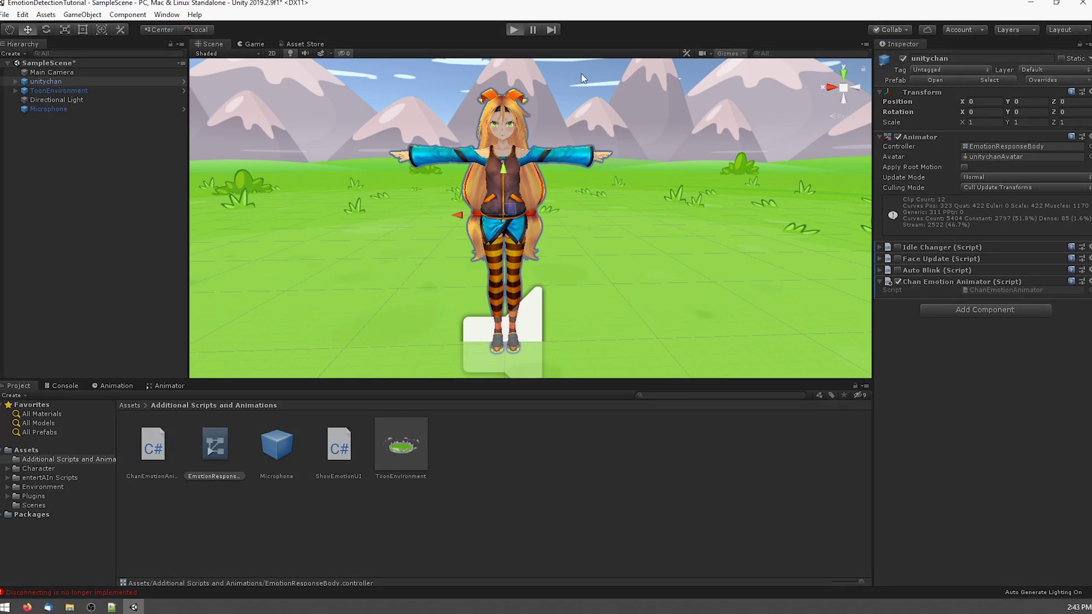